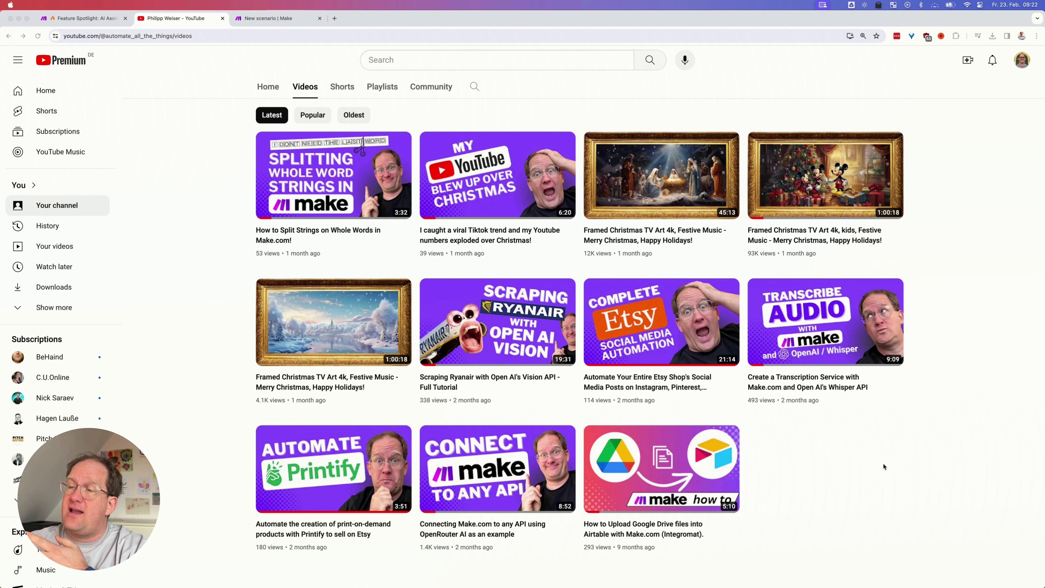
# Switch to the new Make scenario and ask the AI Assistant "I want to upload files into airtable from google drive"
pyautogui.moveTo(672, 475)
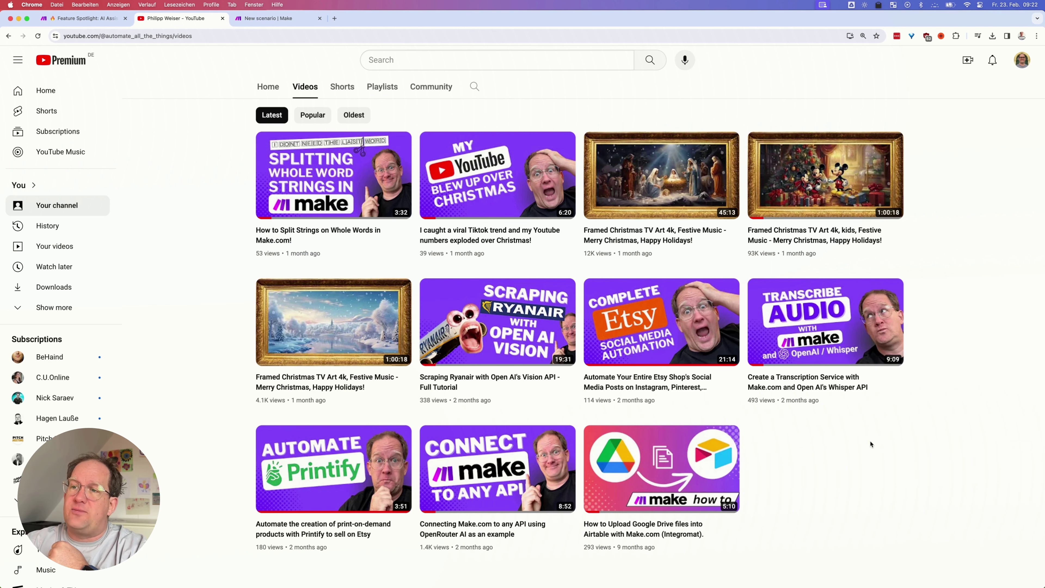
pyautogui.hotkey('ctrl', 'Tab')
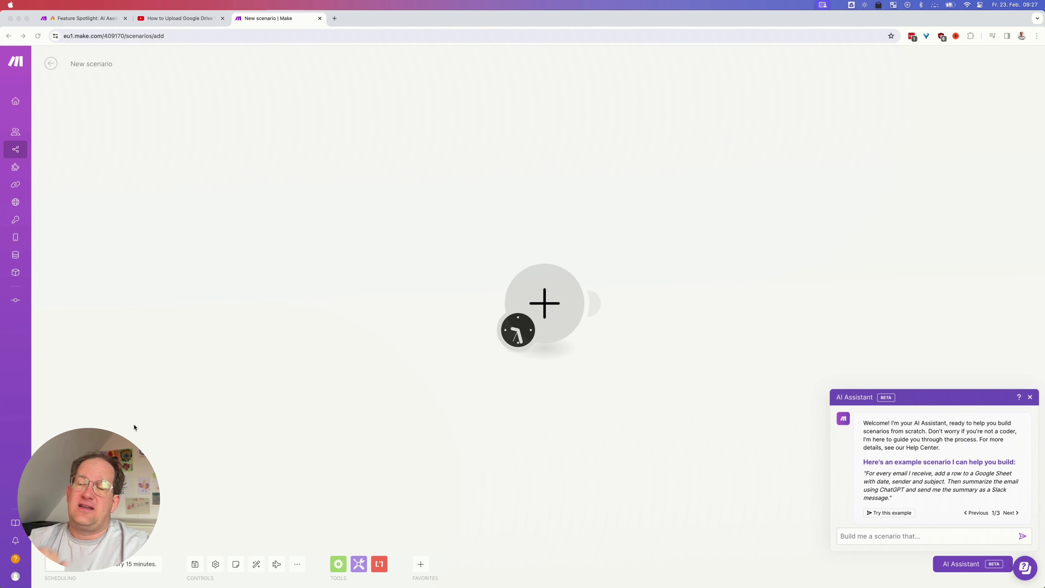
pyautogui.click(904, 536)
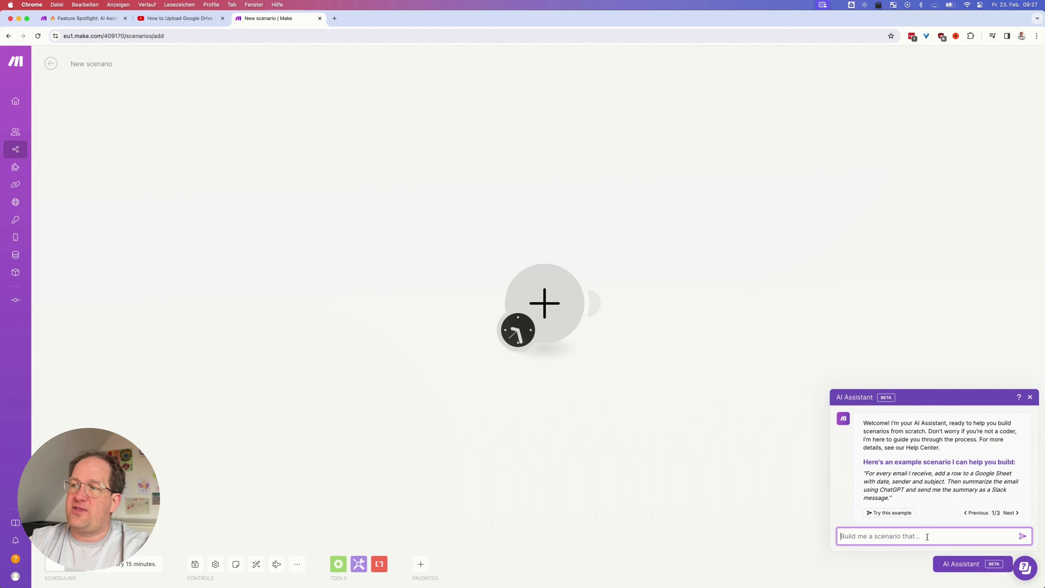
pyautogui.write('I want to upload files into airtable from google drigve')
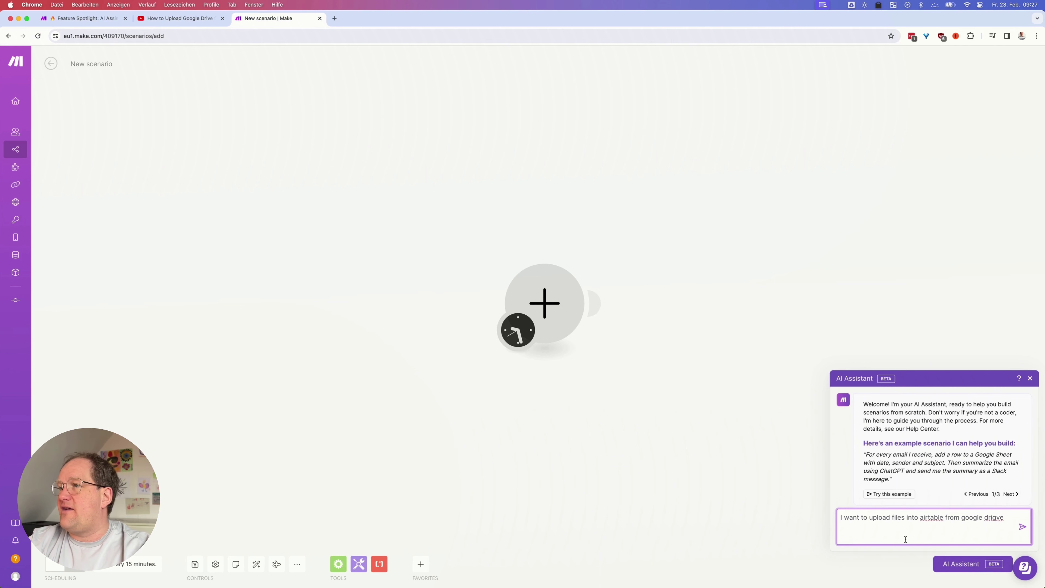
pyautogui.press('BackSpace')
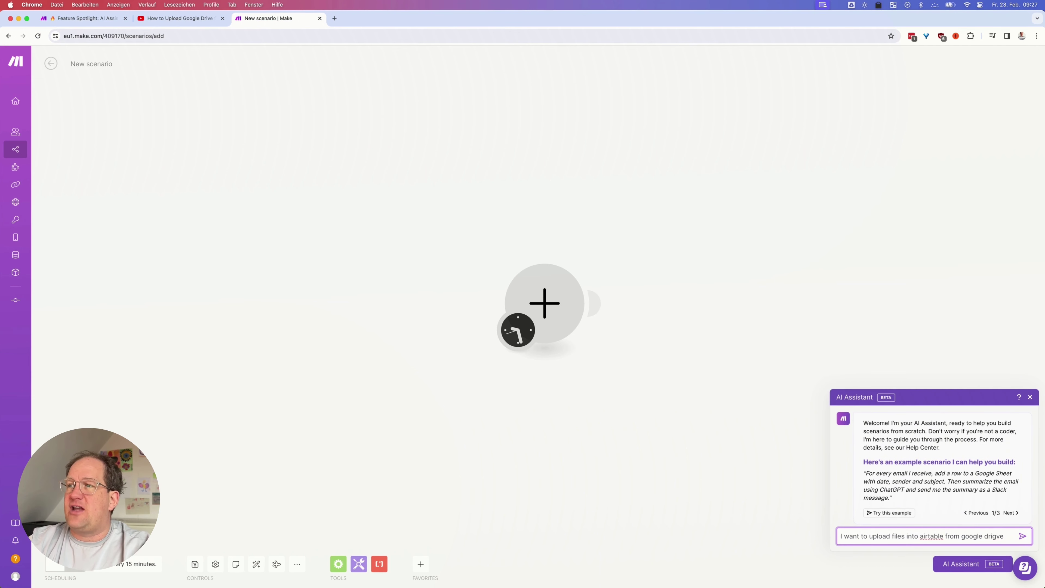
pyautogui.press('Left')
pyautogui.press('Left')
pyautogui.press('BackSpace')
pyautogui.press('Right')
pyautogui.press('Right')
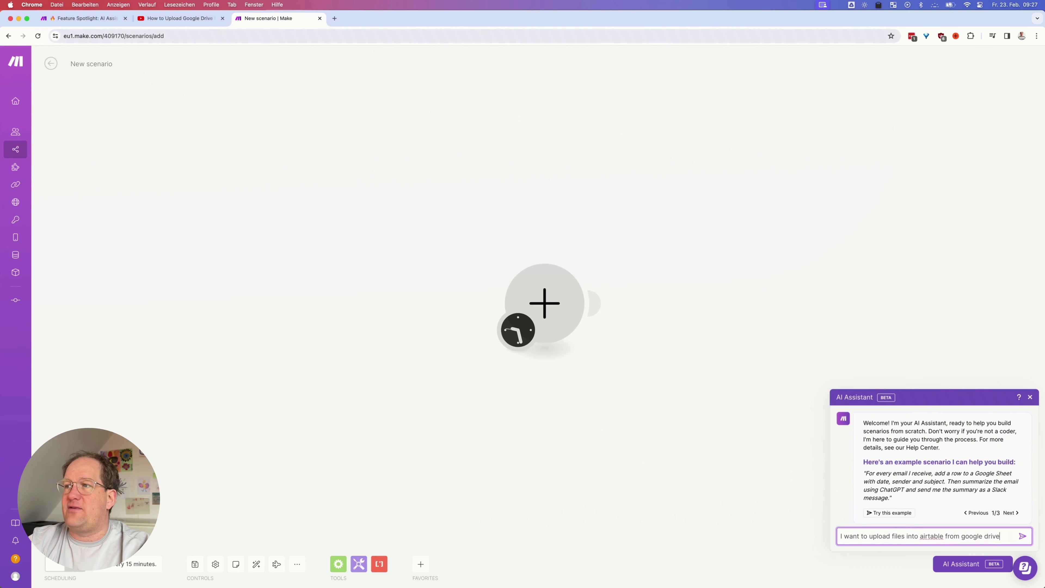
pyautogui.press('Return')
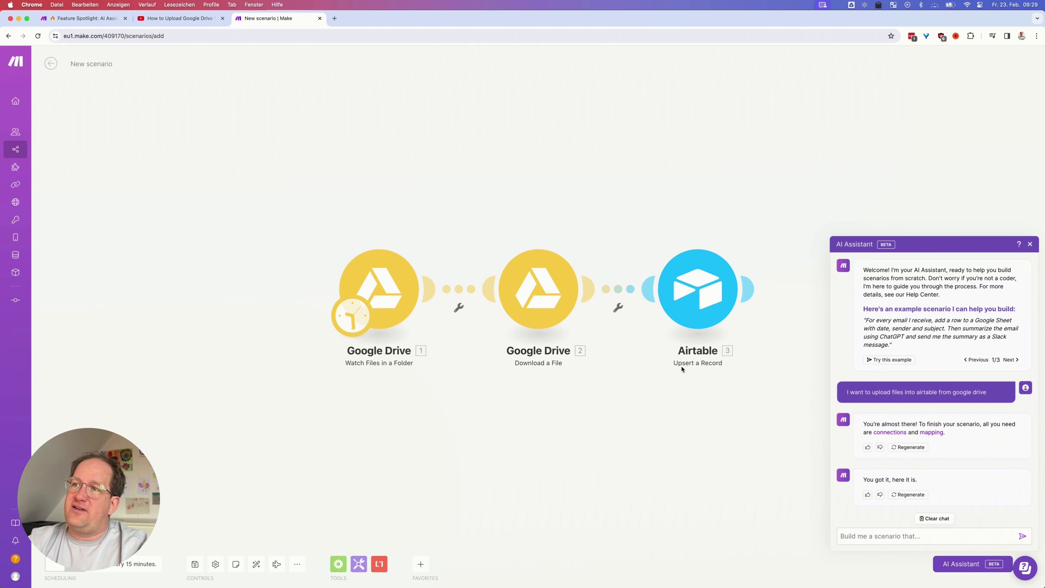
# Inspect the settings of the generated Airtable module and the Google Drive module that watches files in a folder
pyautogui.click(710, 287)
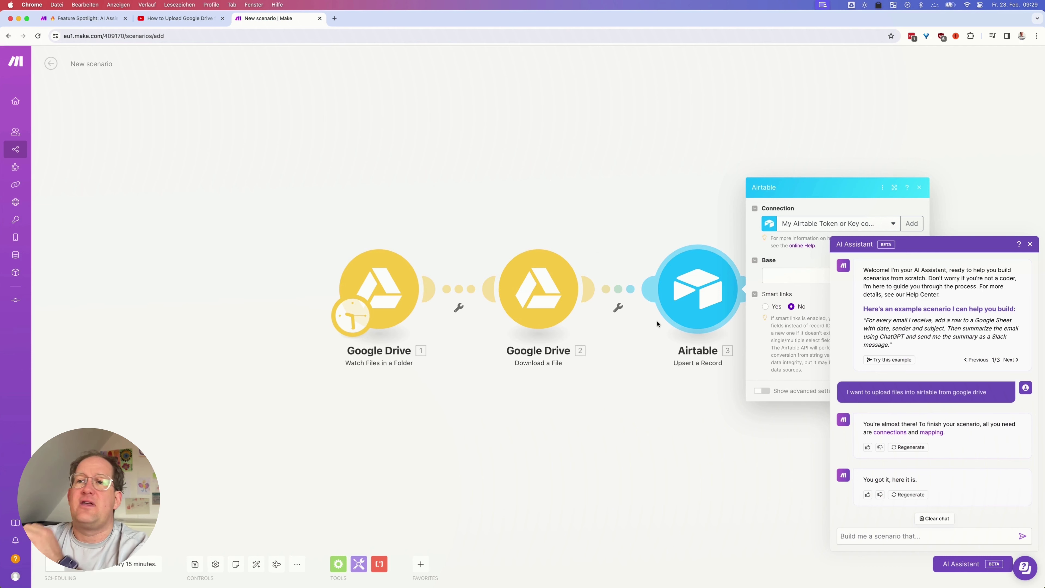
pyautogui.click(391, 283)
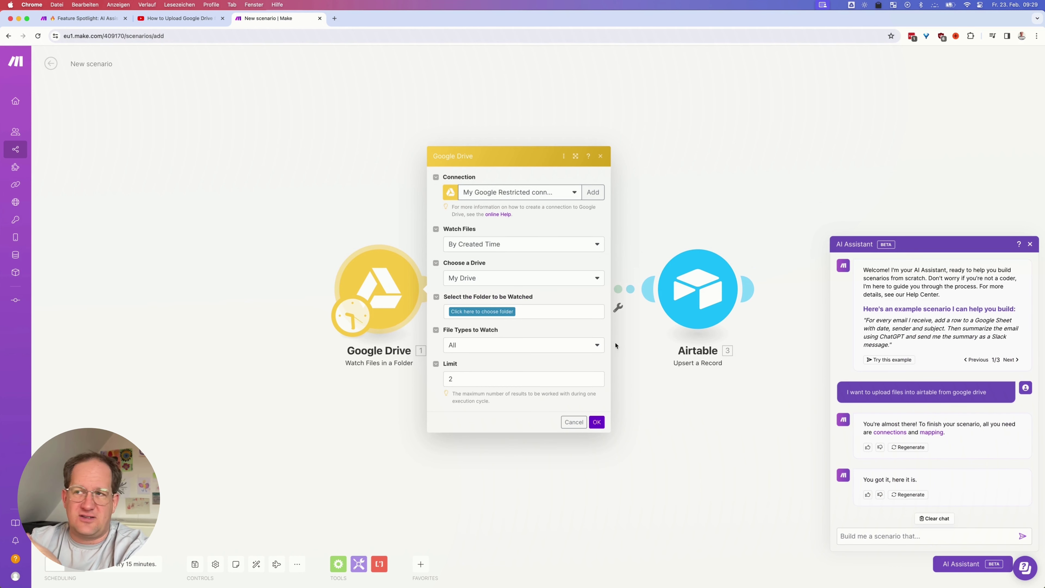
pyautogui.click(675, 379)
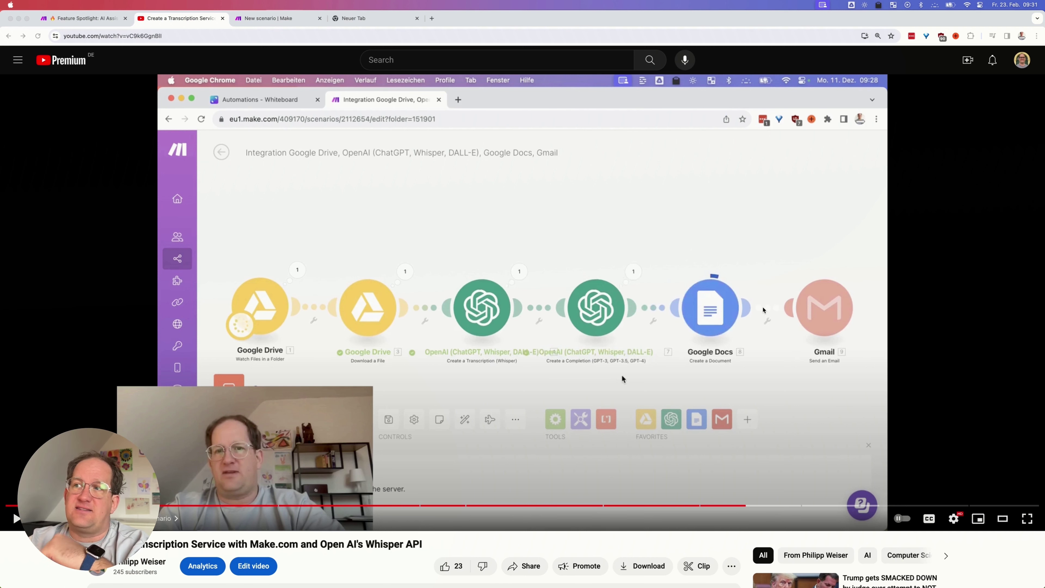
# Return to the Make scenario and delete all three generated modules
pyautogui.hotkey('ctrl', 'Tab')
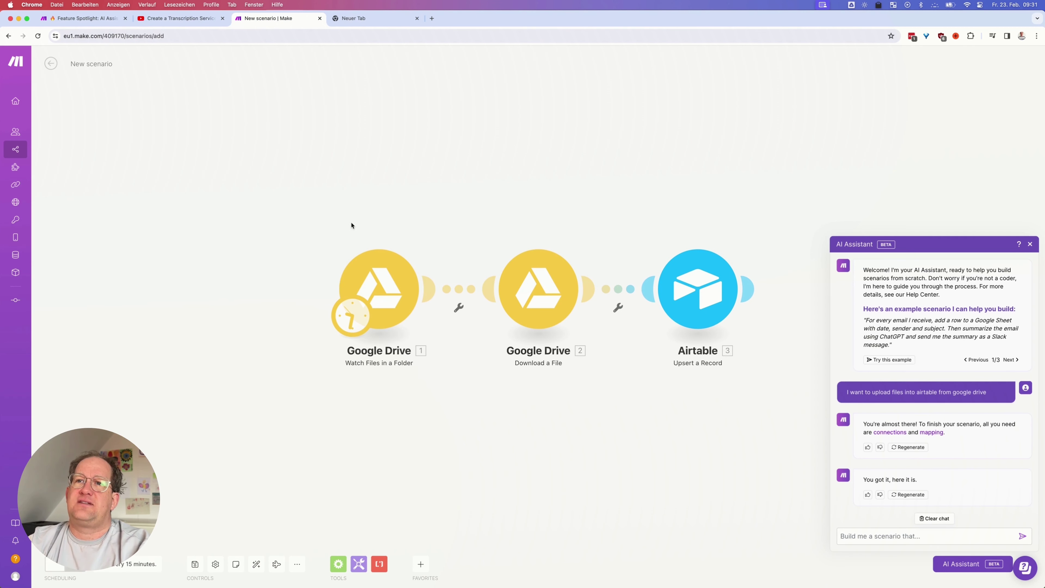
pyautogui.moveTo(354, 154); pyautogui.dragTo(745, 461)
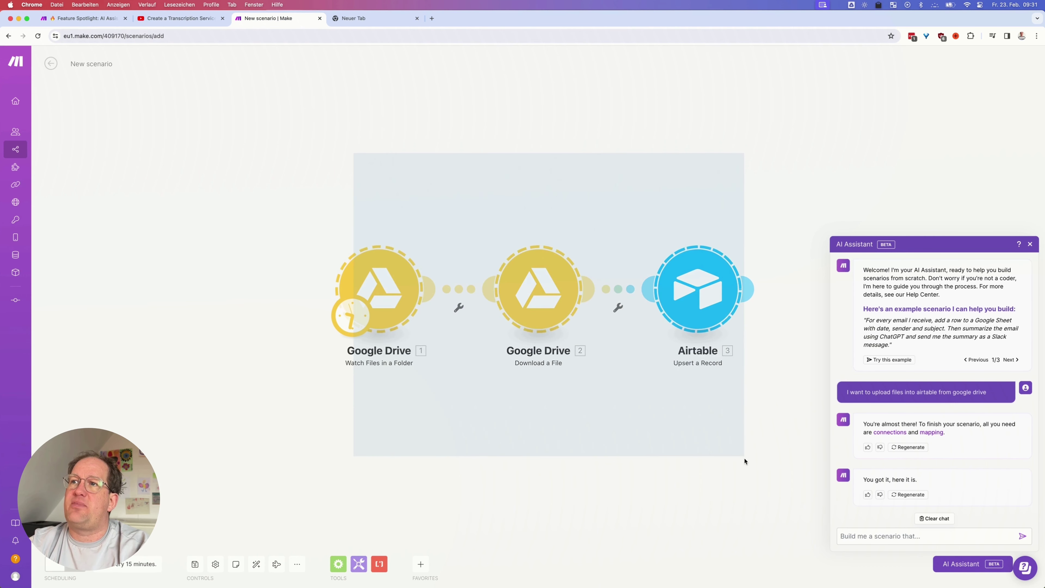
pyautogui.press('Delete')
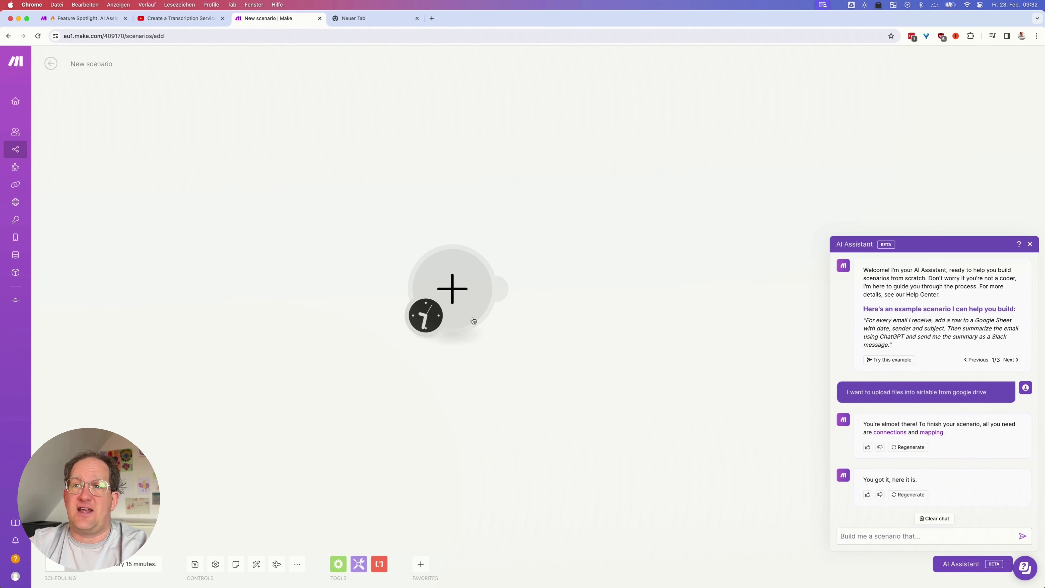
# Request a scenario from the AI Assistant that transcribes a Google Drive audio file, summarizes it as a doc and emails the summary, and regenerate the answer
pyautogui.write('i want to transcribe an audio file from google drive, get a summary as a doc and have this summary sent to me via email')
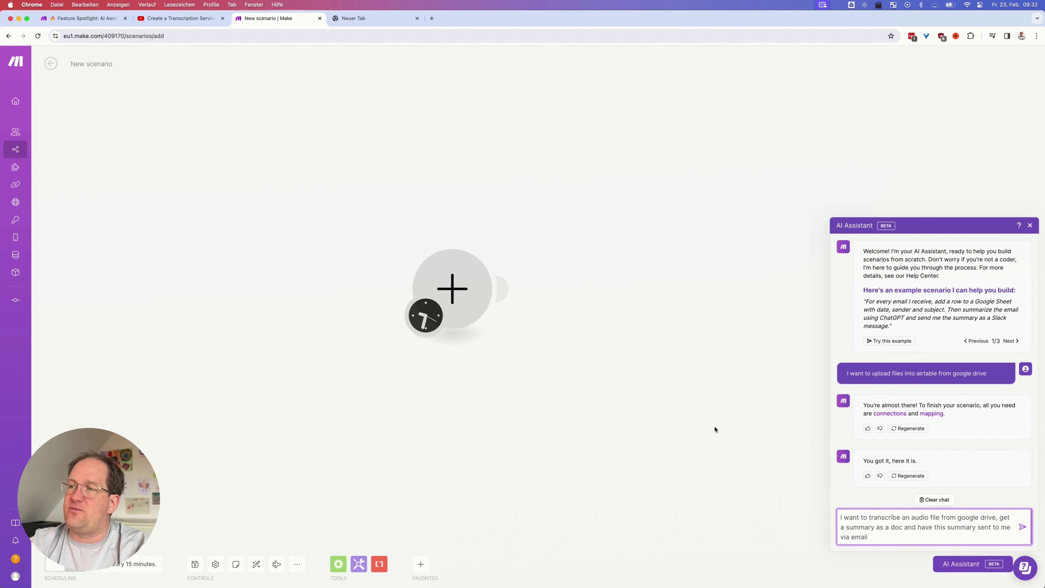
pyautogui.press('Return')
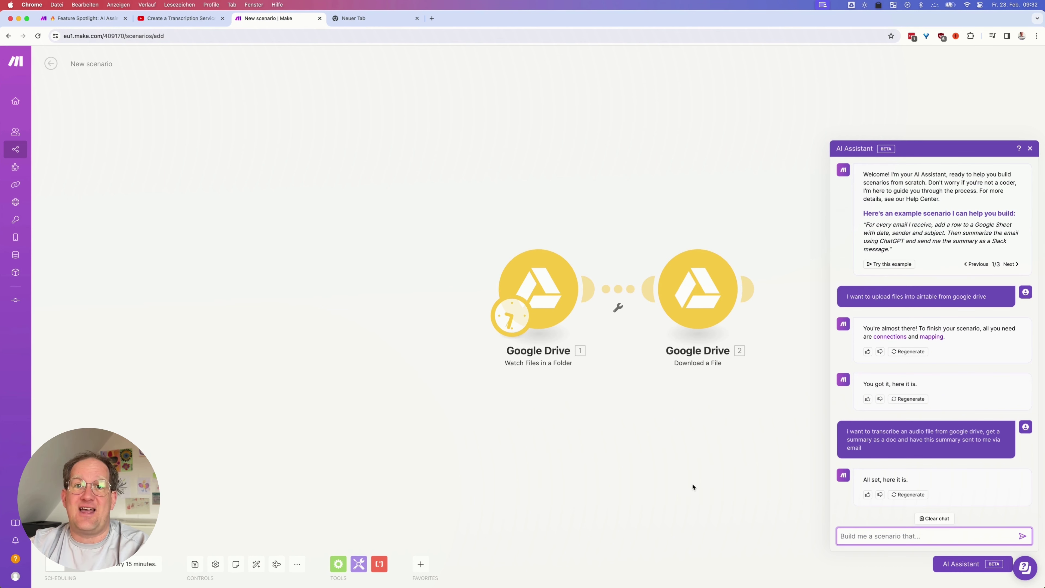
pyautogui.click(909, 495)
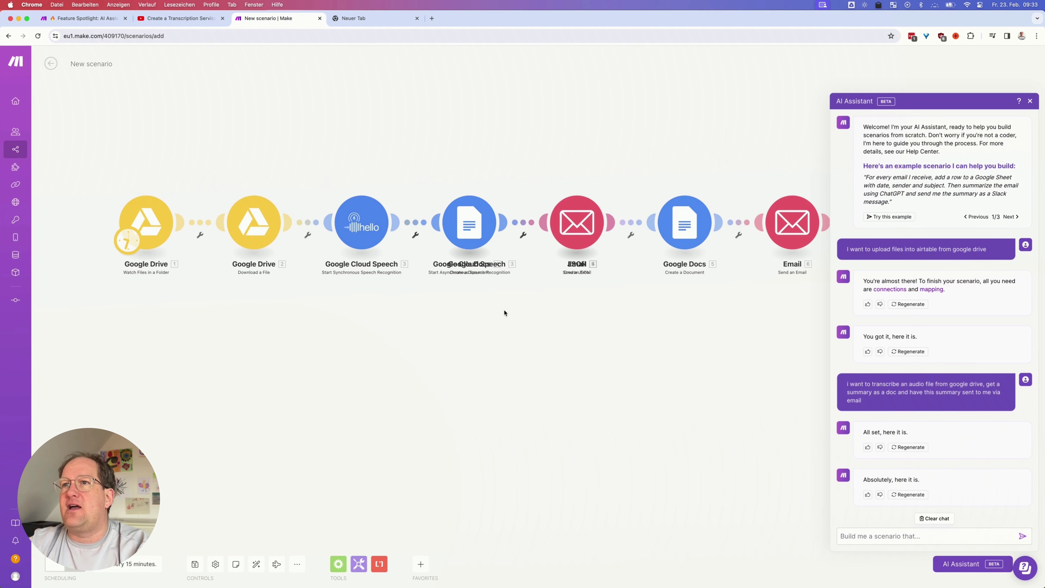
# Inspect the settings of the first Google Docs module and move it above the row to uncover the module beneath
pyautogui.click(468, 225)
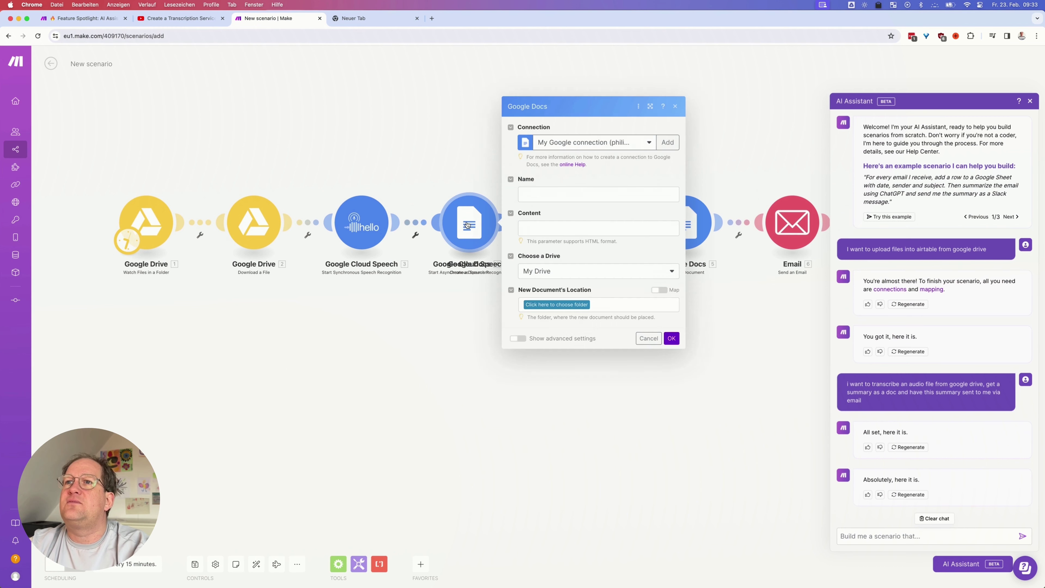
pyautogui.click(472, 324)
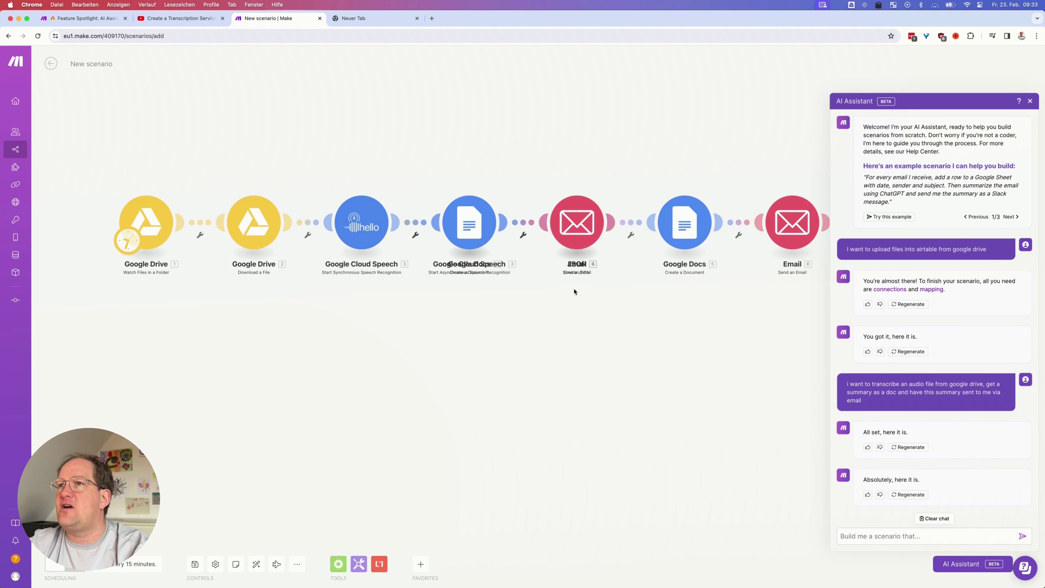
pyautogui.moveTo(469, 225); pyautogui.dragTo(482, 151)
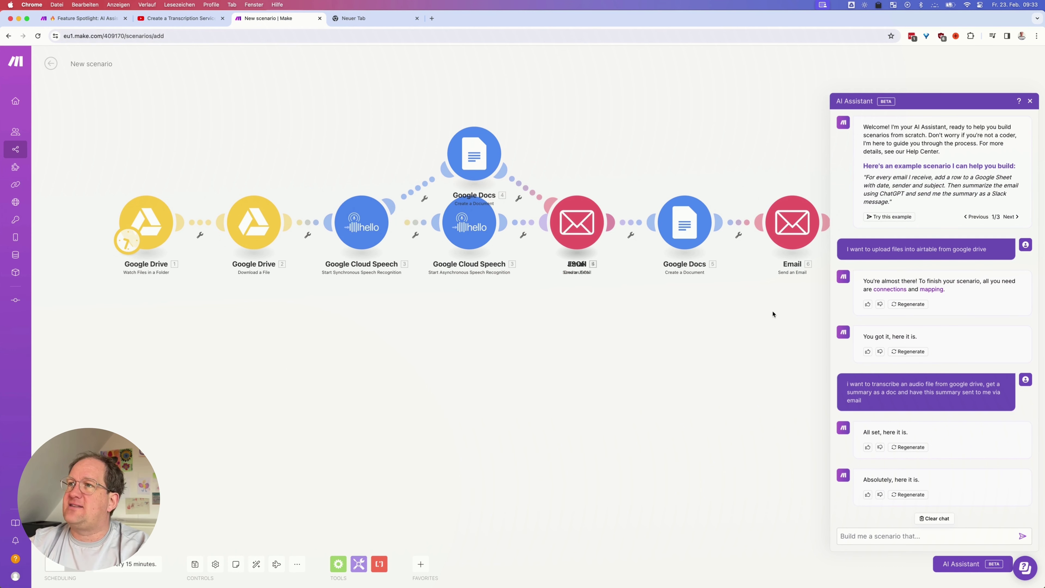
# Delete all overlapping modules from the canvas and regenerate the AI Assistant's latest scenario
pyautogui.moveTo(801, 312); pyautogui.dragTo(122, 147)
pyautogui.press('Delete')
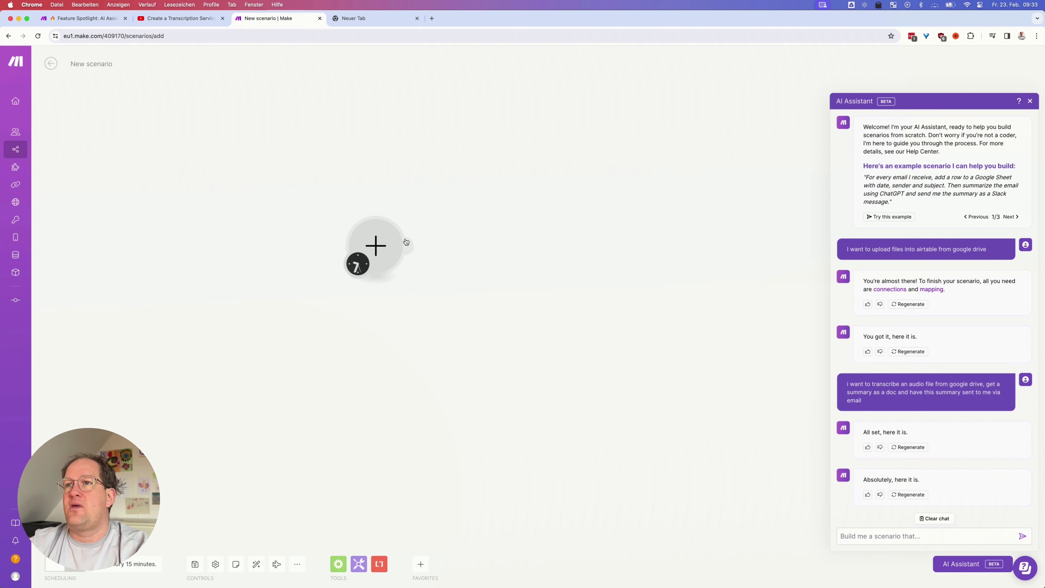
pyautogui.click(911, 495)
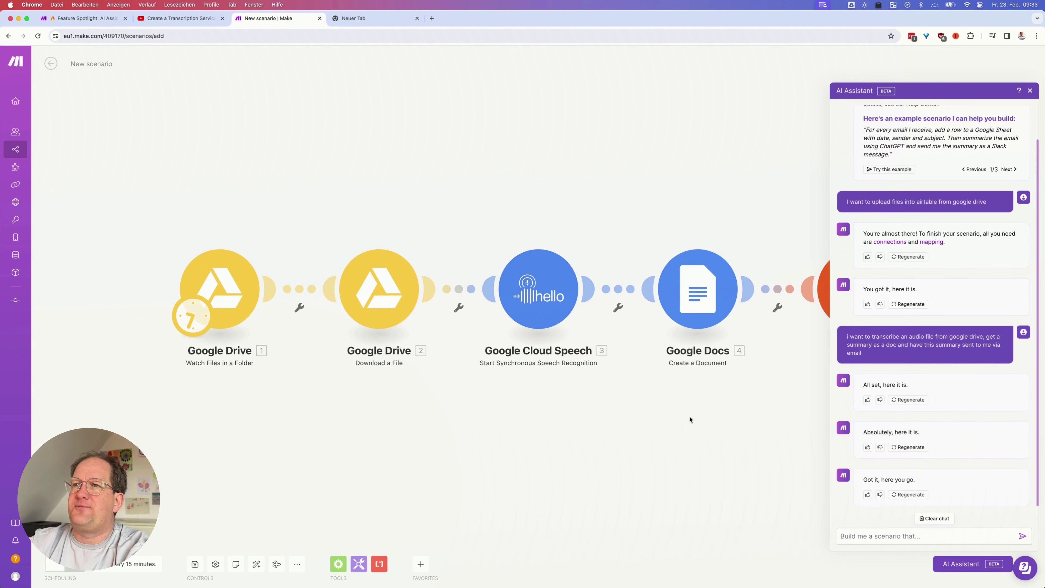
pyautogui.scroll(-5, 690, 419)
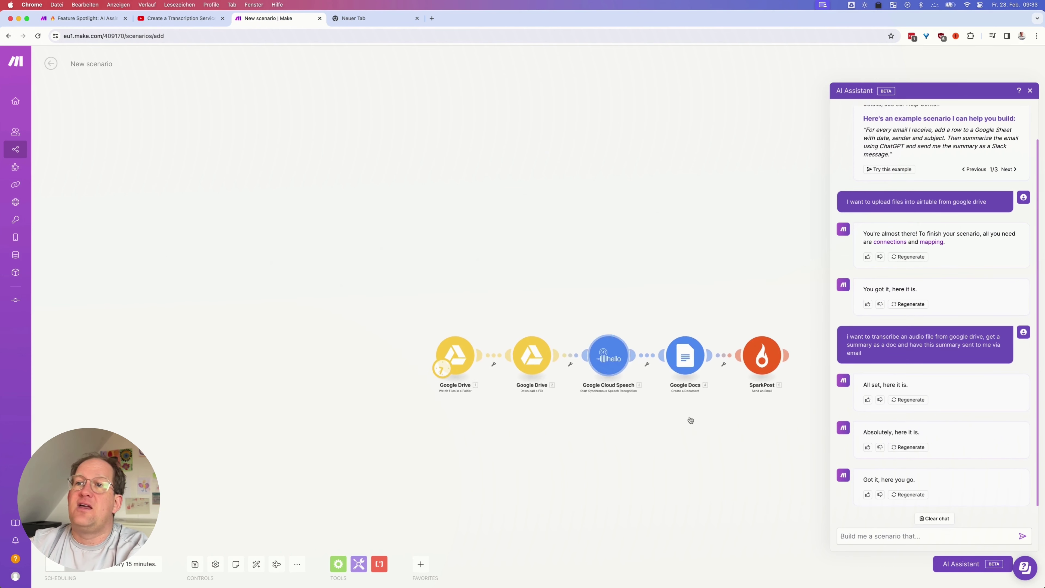
pyautogui.moveTo(686, 423); pyautogui.dragTo(527, 259)
pyautogui.scroll(3, 525, 259)
pyautogui.scroll(2, 360, 255)
pyautogui.moveTo(359, 254); pyautogui.dragTo(387, 343)
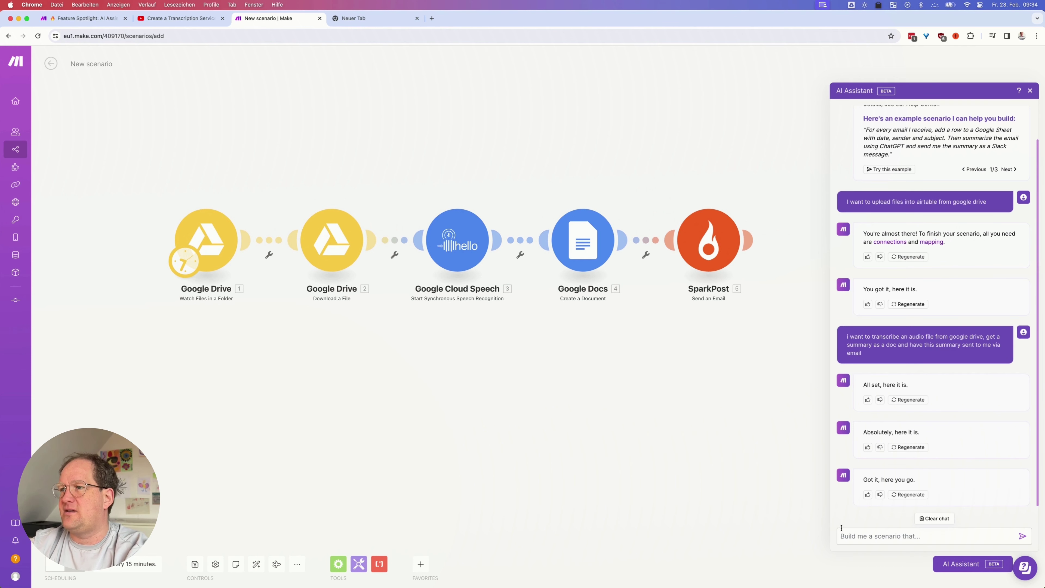
# Re-enter the audio transcription prompt for the AI Assistant and insert "with Whisper" after "google drive"
pyautogui.click(853, 536)
pyautogui.write('i want to transcribe an audio file from google drive, get a summary as a doc and have this summary sent to me via email')
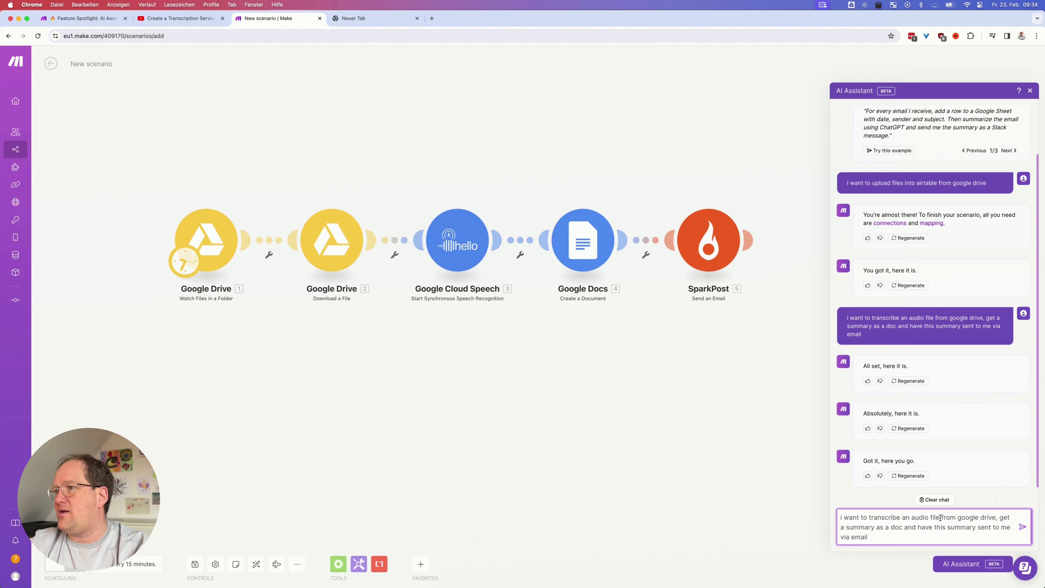
pyautogui.click(1011, 518)
pyautogui.press('BackSpace')
pyautogui.write('with ')
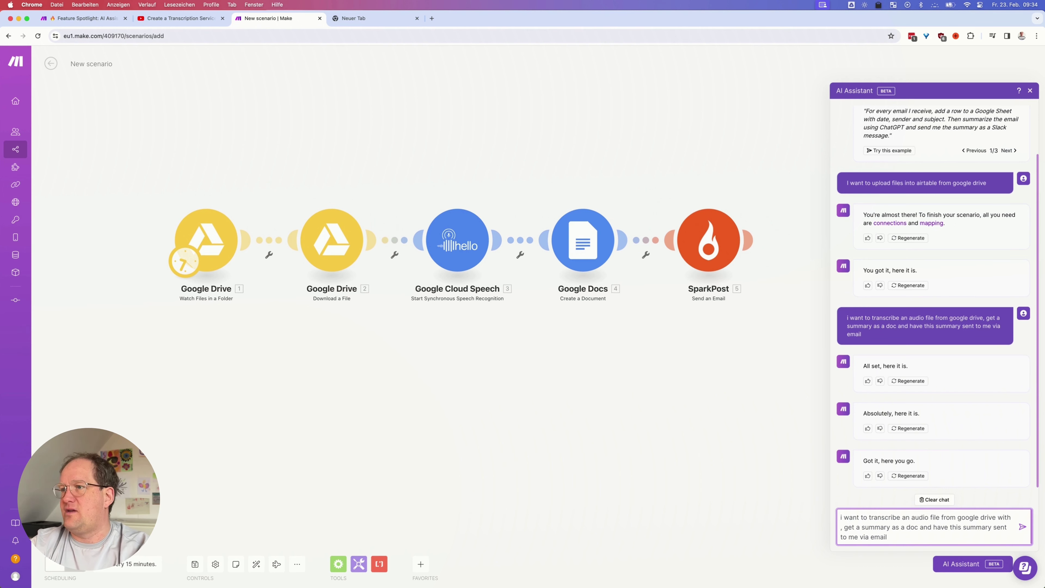
pyautogui.write('Whi')
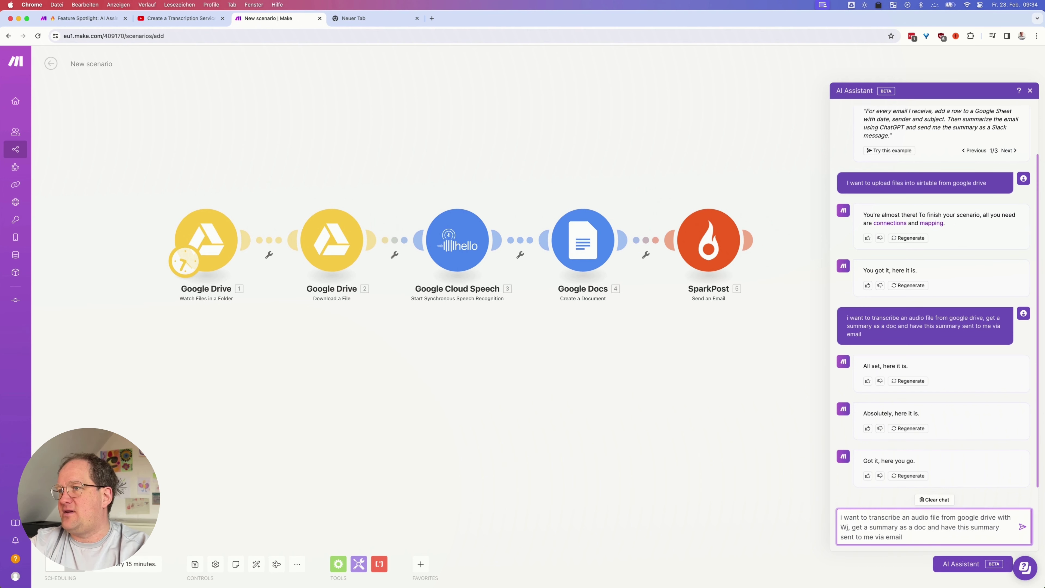
pyautogui.write('sper')
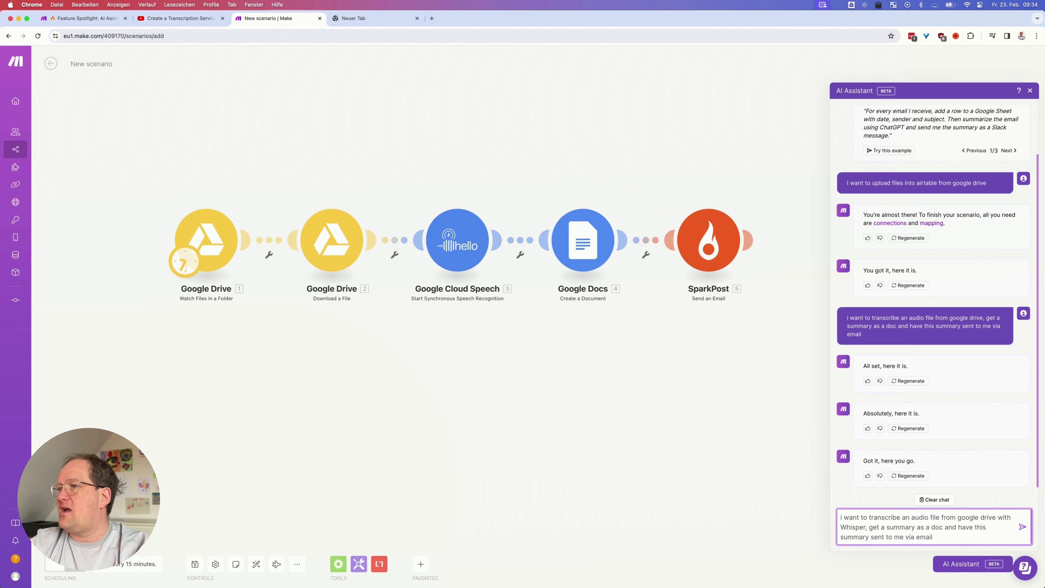
# Refine the prompt to summarize "via ChatGPT as a Google doc", replace "email" with "Gmail", and submit it
pyautogui.write('via Chat')
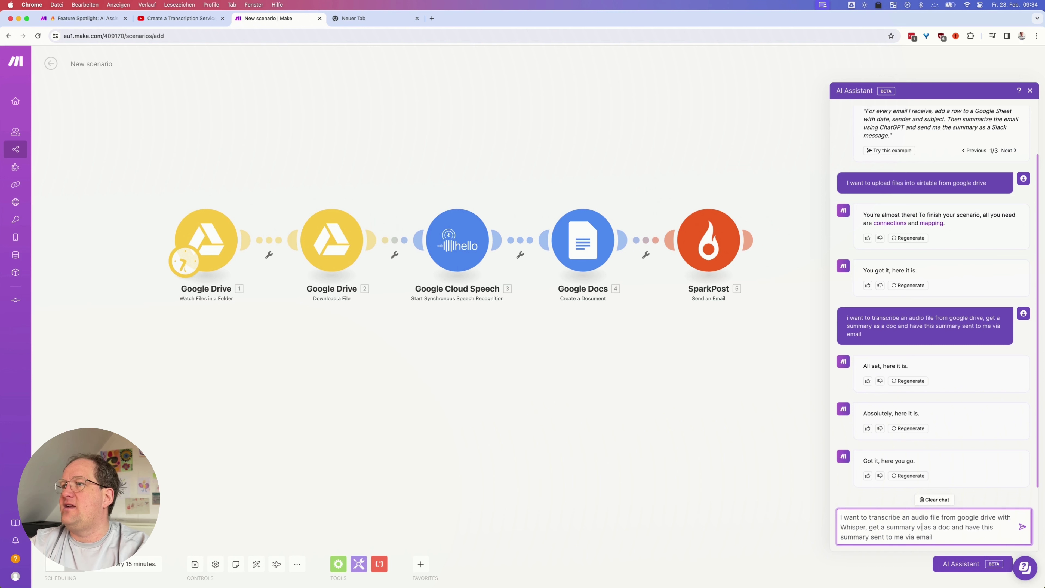
pyautogui.write('GPT')
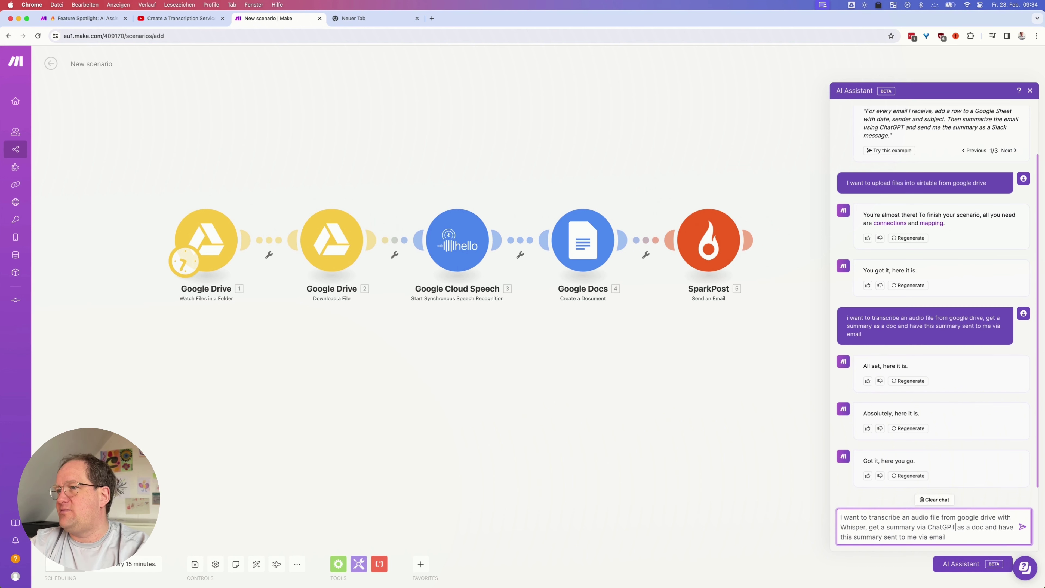
pyautogui.write(' as a Google')
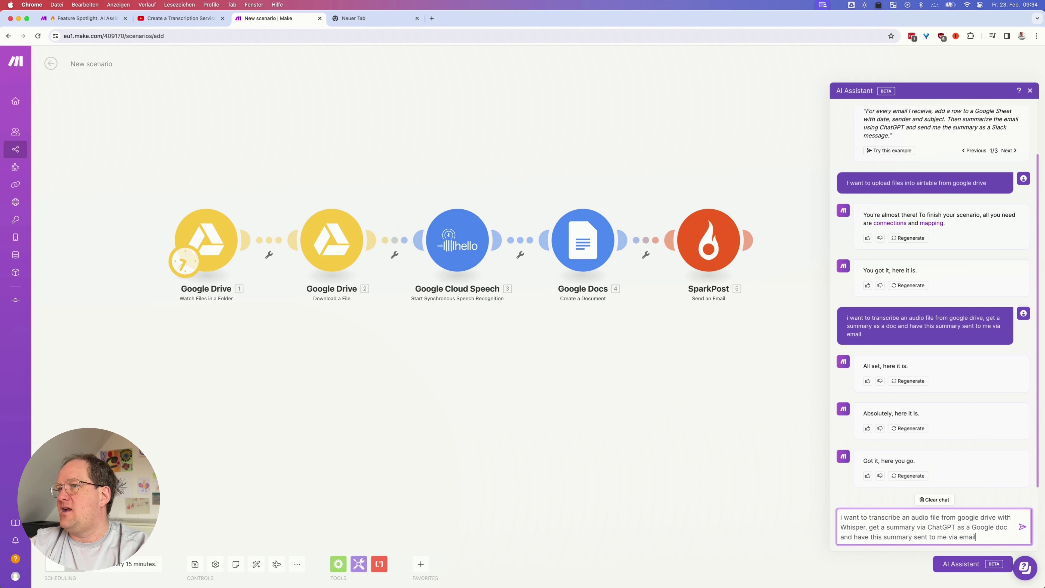
pyautogui.press('super+shift+Right')
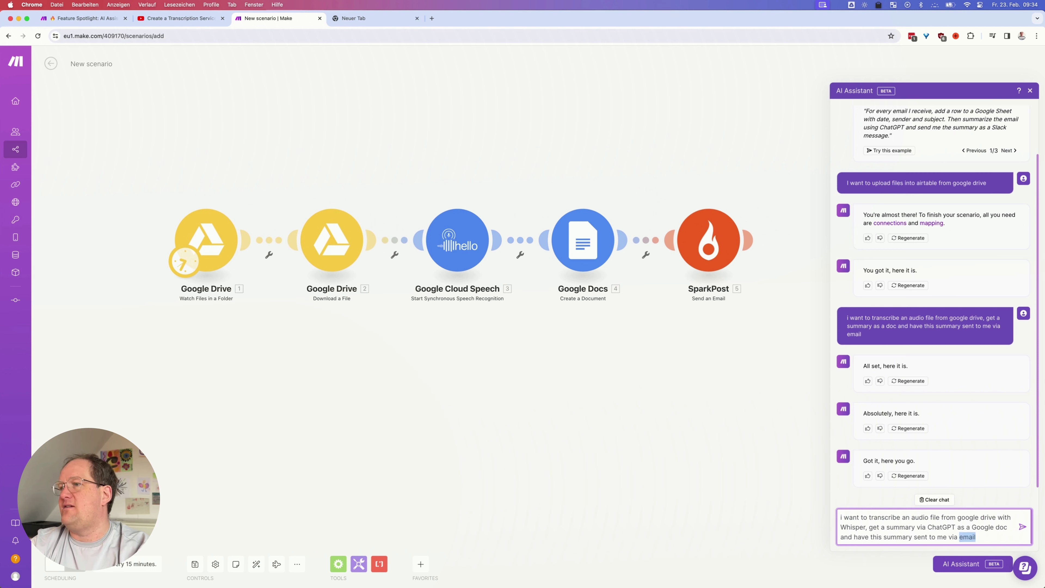
pyautogui.write('Gmail')
pyautogui.press('Return')
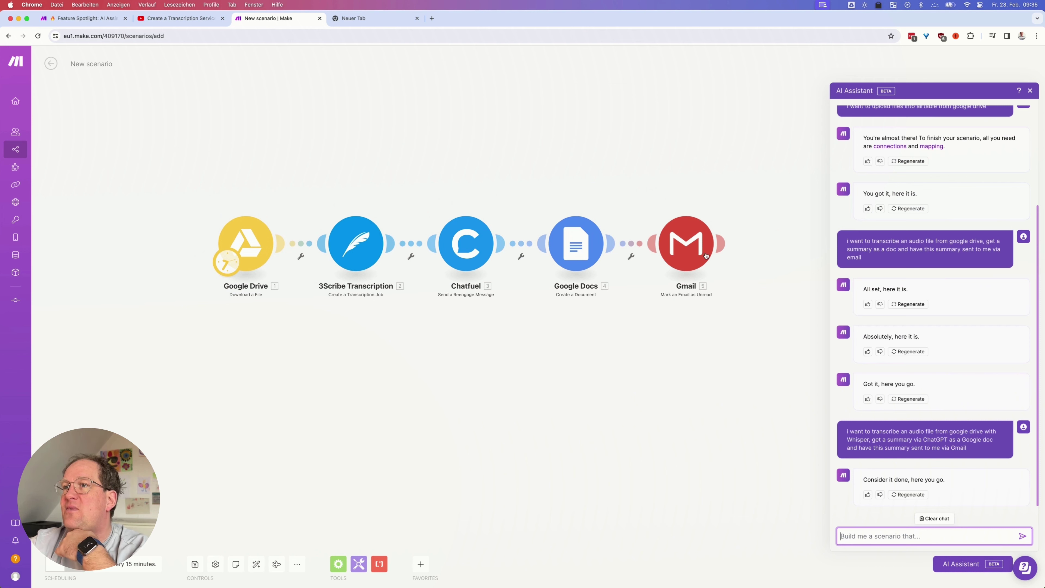
# Request a scenario that watches Google Drive, downloads new audio files, transcribes them with Open AI Whisper, summarizes with Open AI ChatGPT and sends the summary via Gmail
pyautogui.click(732, 243)
pyautogui.click(672, 318)
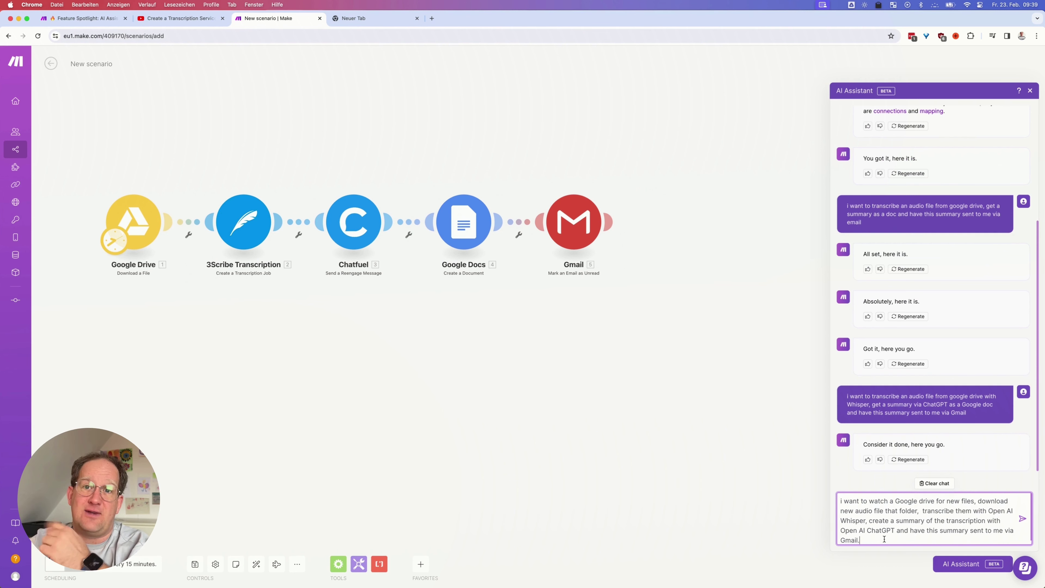
pyautogui.press('Return')
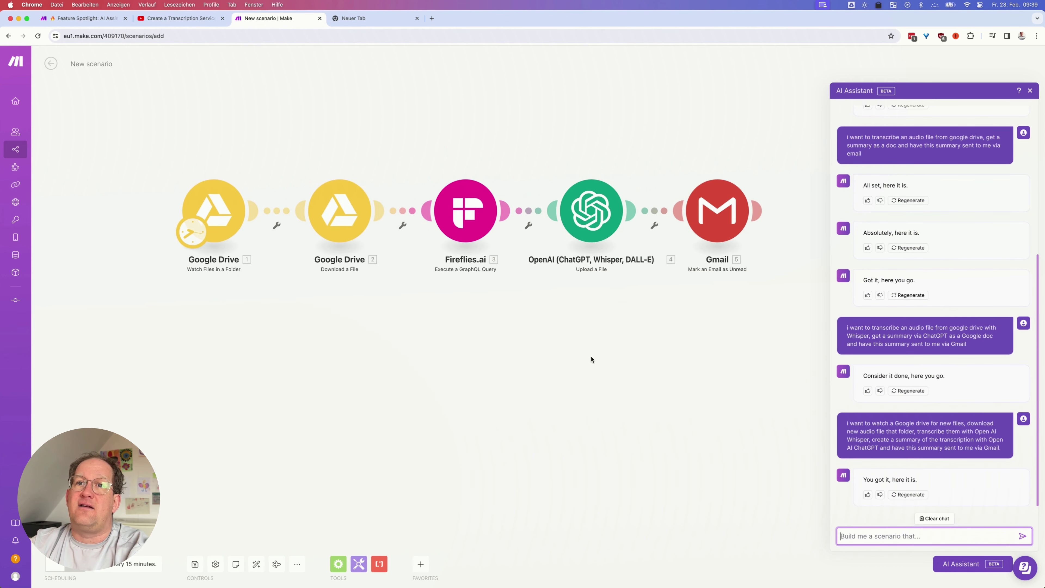
pyautogui.moveTo(561, 374); pyautogui.dragTo(581, 397)
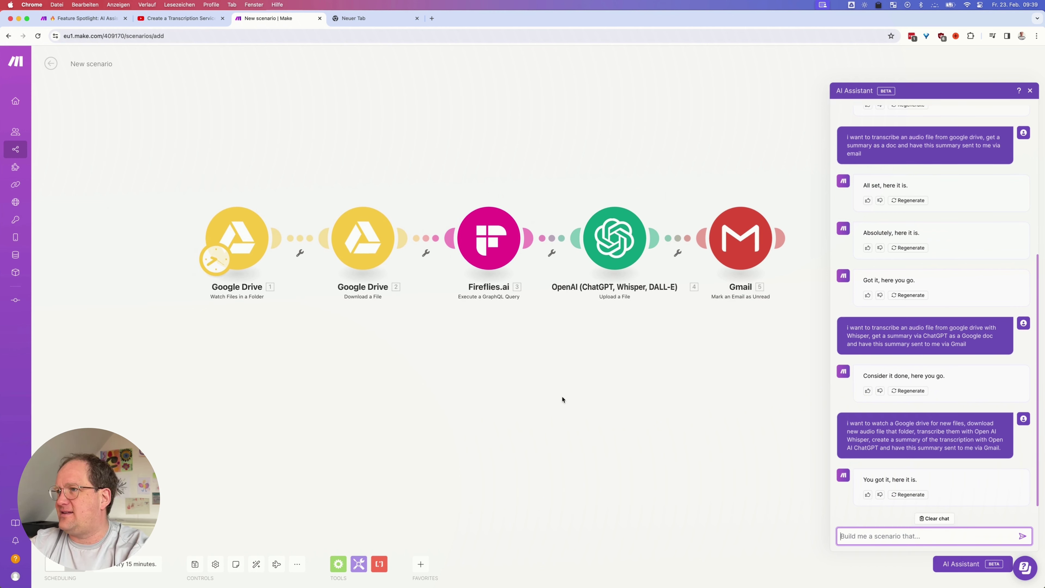
# Search the app list for "open ai" from the Gmail module and review the actions OpenAI offers, without adding a module
pyautogui.click(740, 238)
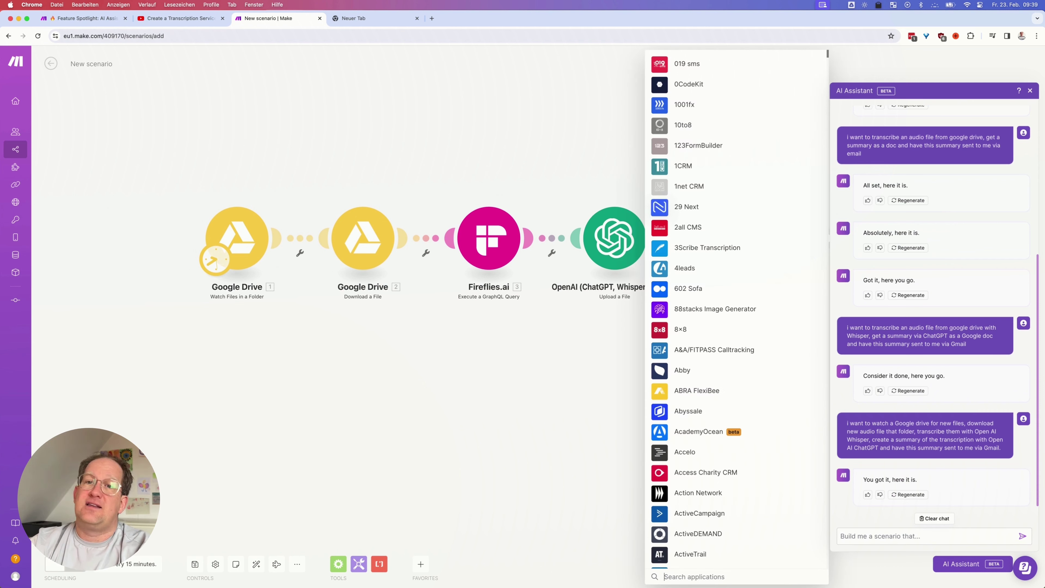
pyautogui.write('open ai')
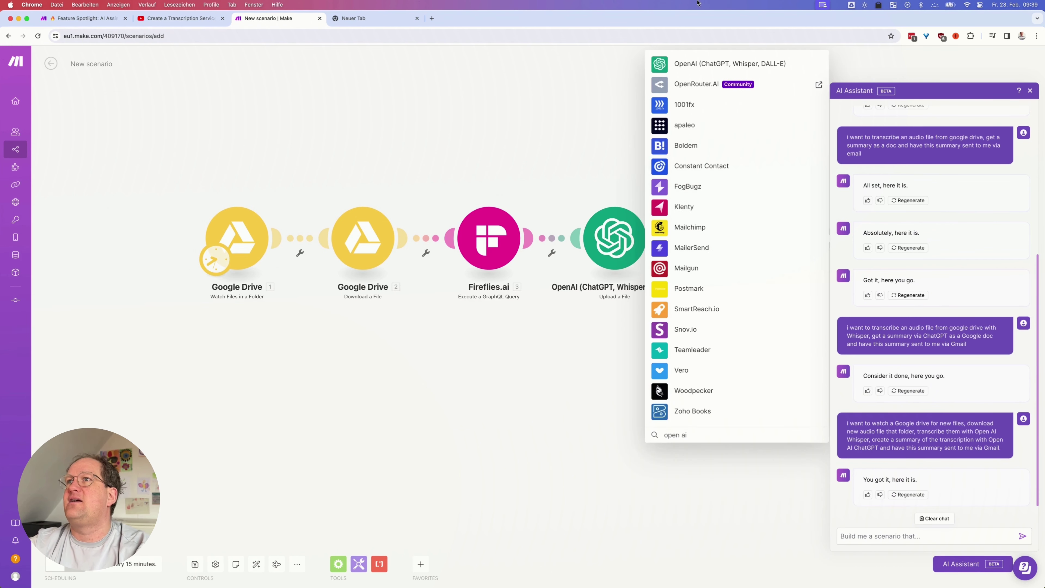
pyautogui.click(705, 63)
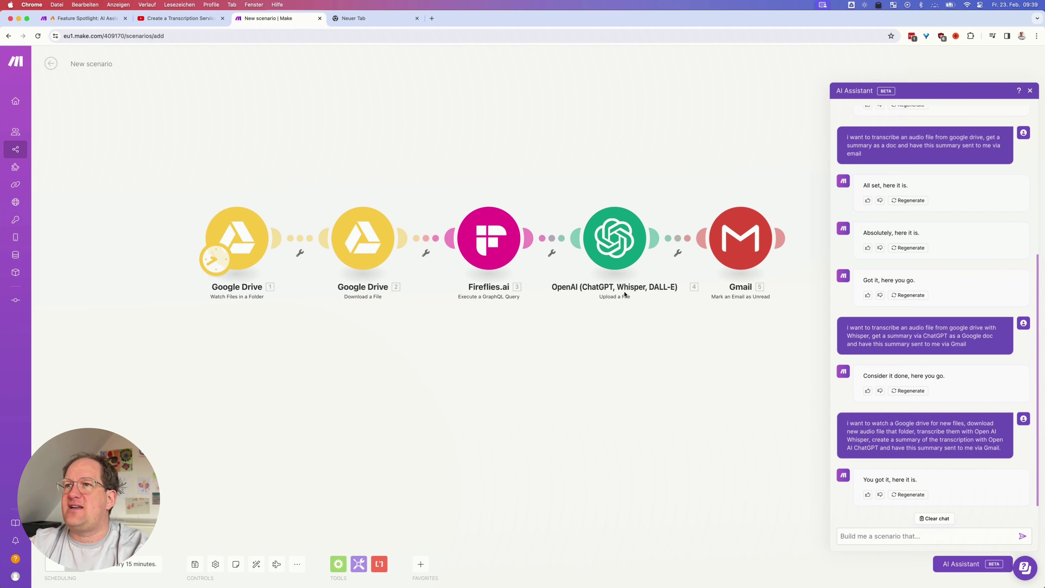
pyautogui.click(781, 240)
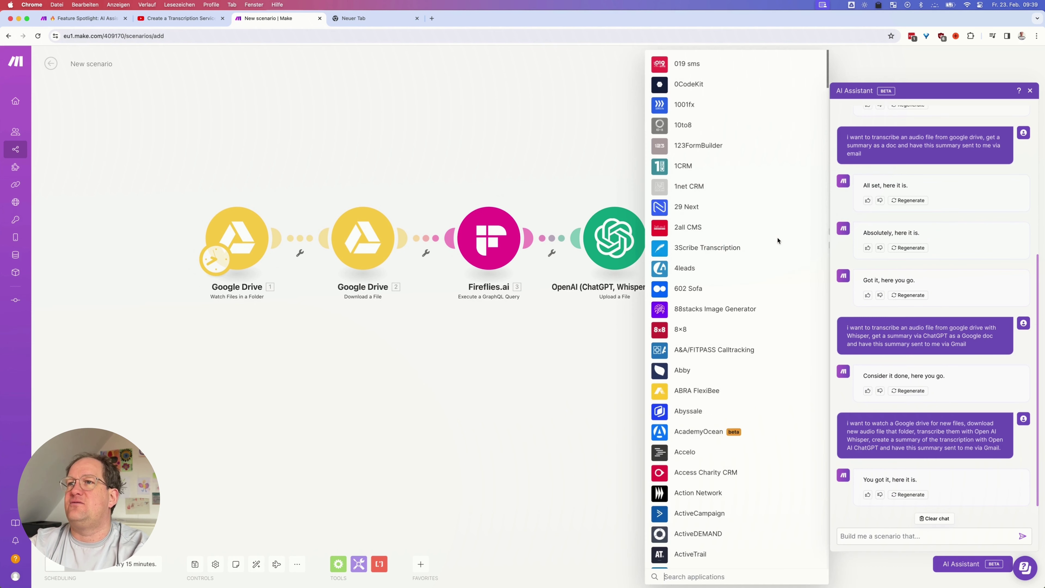
pyautogui.write('opena')
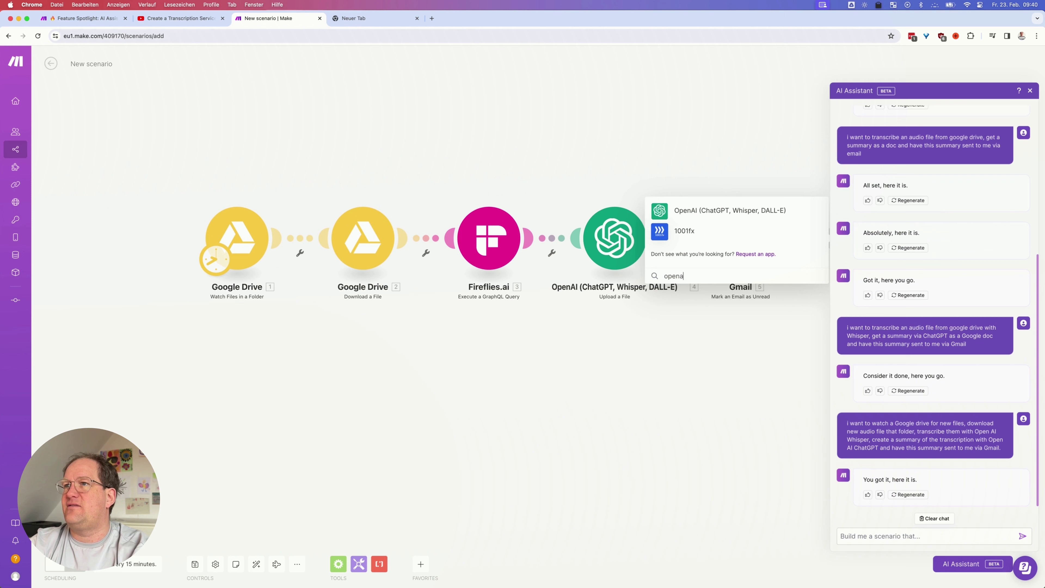
pyautogui.press('BackSpace')
pyautogui.write('ai')
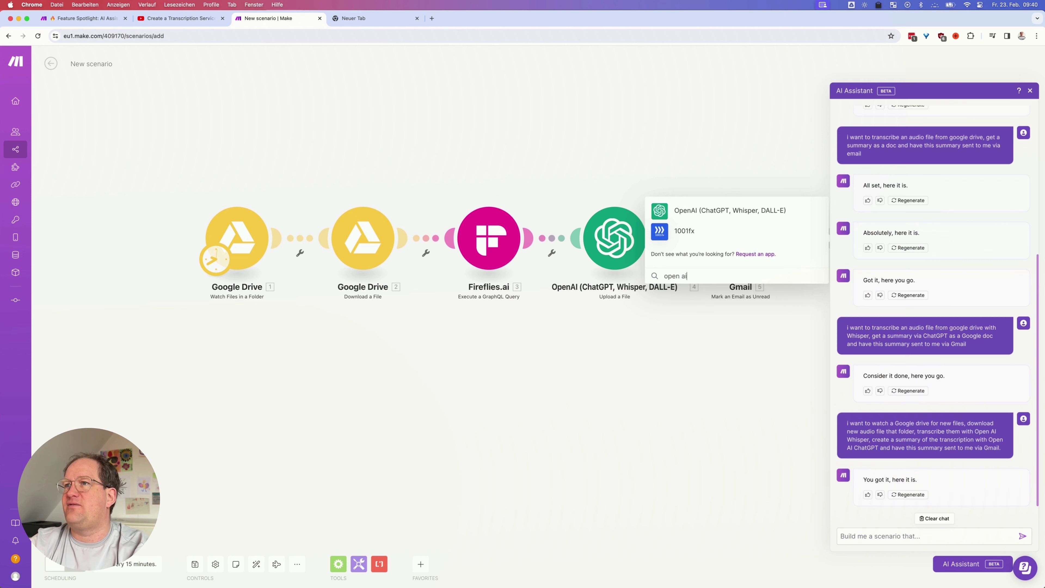
pyautogui.click(721, 85)
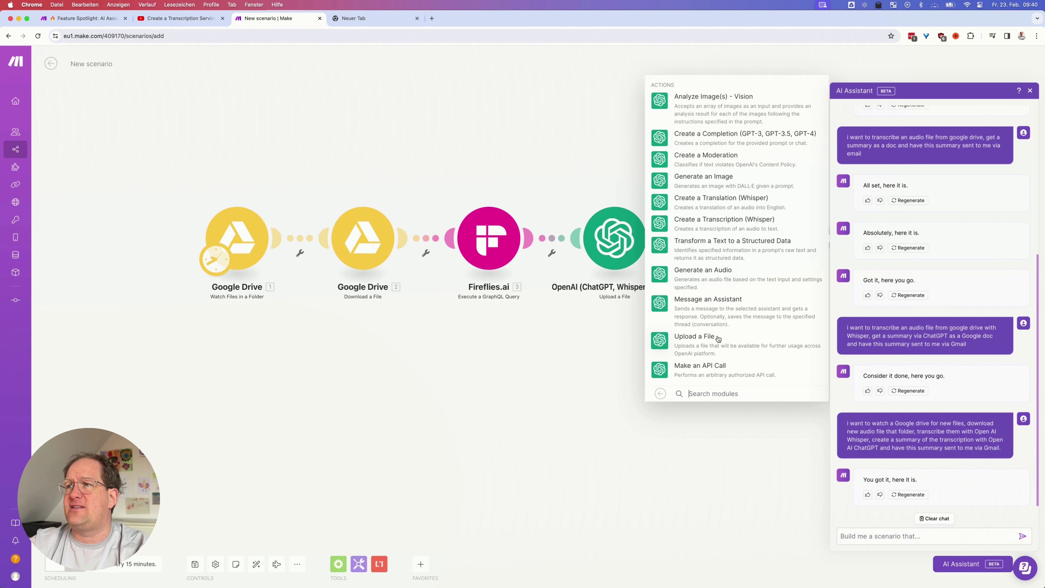
pyautogui.click(612, 437)
# Resubmit the prompt for Google Drive audio files, Whisper transcription, ChatGPT summary and Gmail delivery to the AI Assistant in a fresh scenario
pyautogui.click(907, 495)
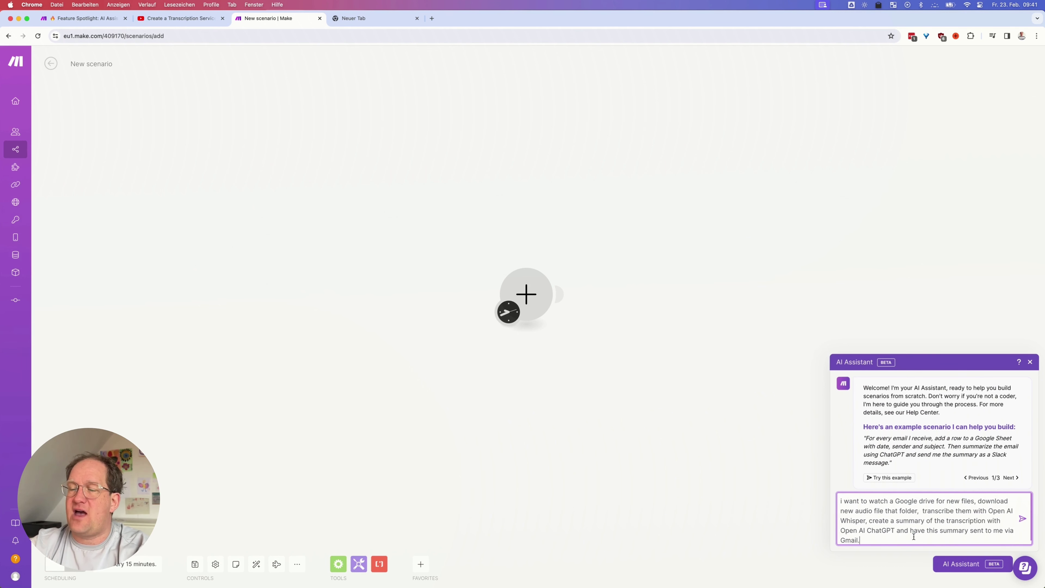
pyautogui.press('Return')
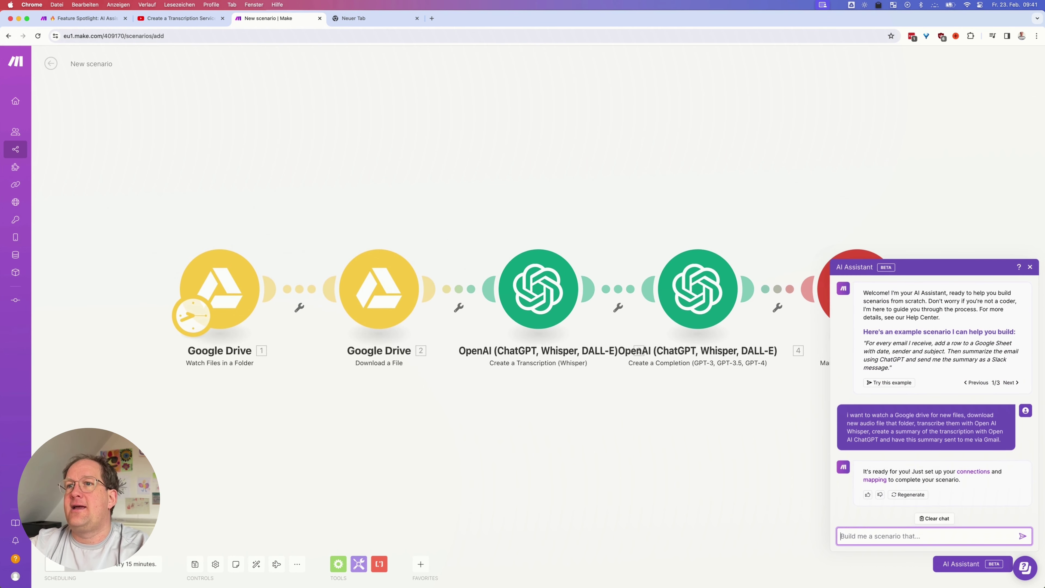
pyautogui.scroll(-3, 639, 455)
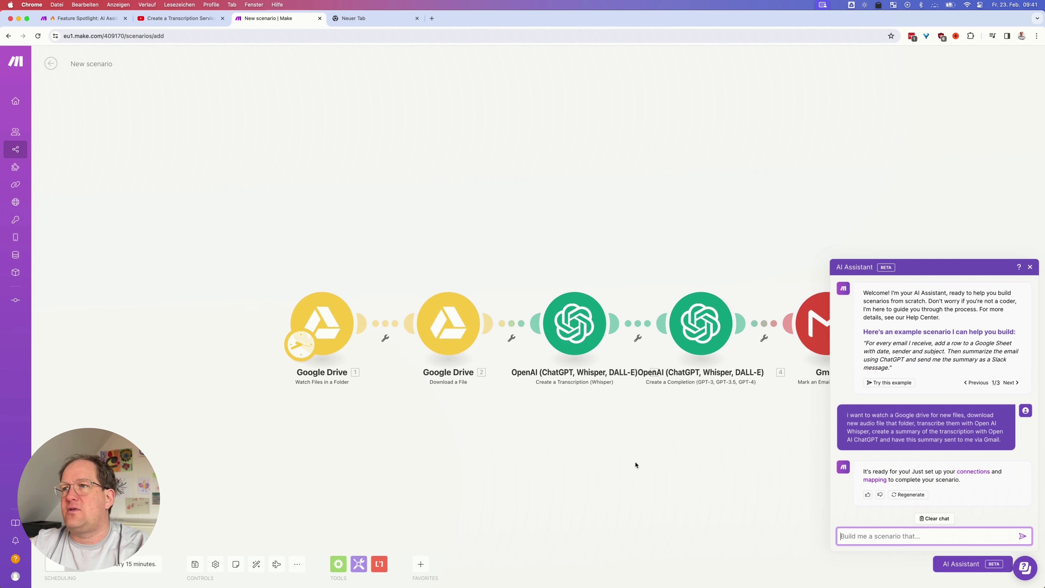
pyautogui.moveTo(636, 465); pyautogui.dragTo(561, 359)
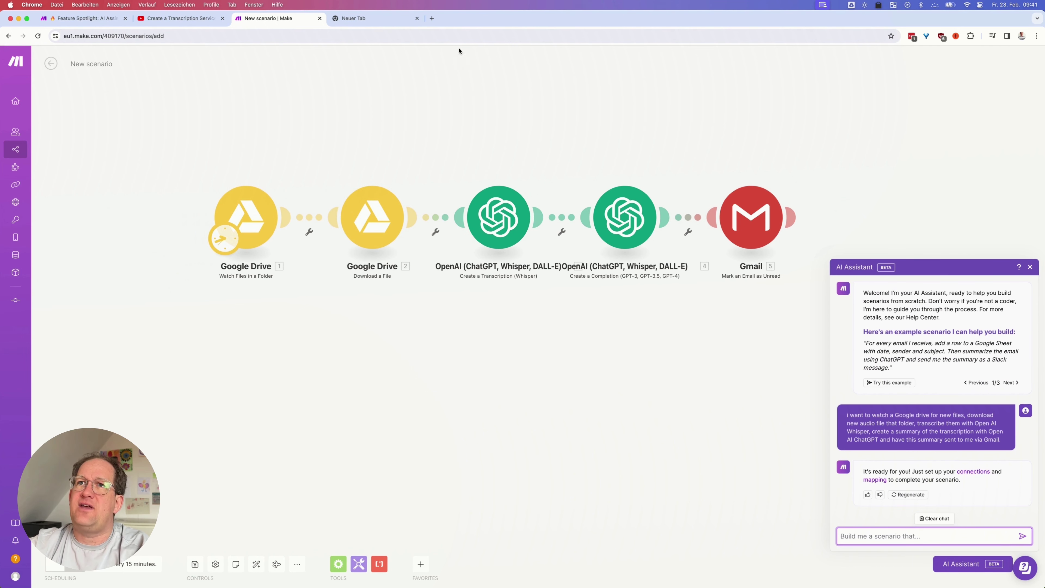
# Compare the generated scenario with the one in the YouTube transcription video, and inspect the prompt's wording and the Gmail module's settings
pyautogui.click(165, 17)
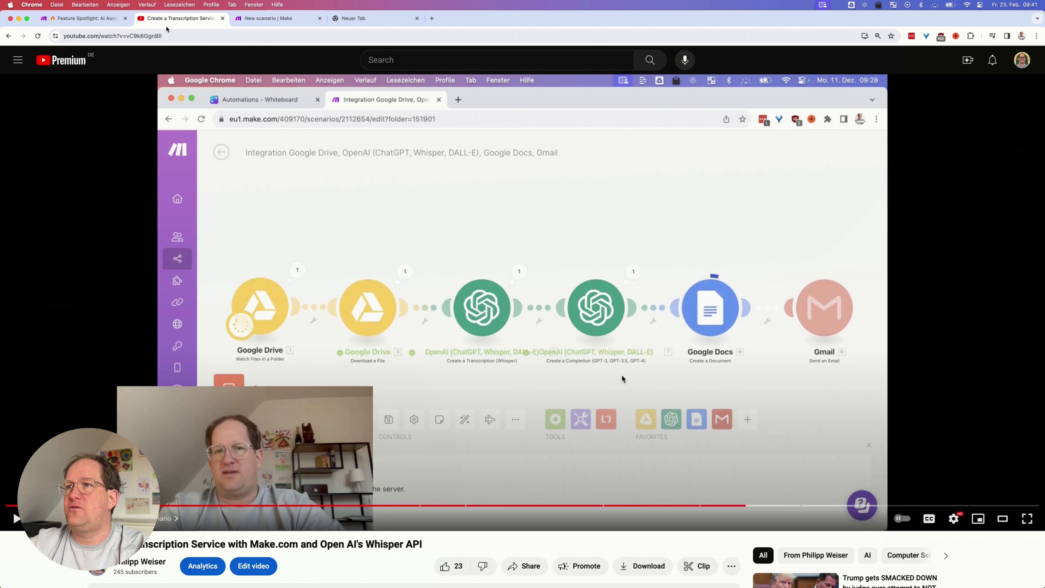
pyautogui.click(288, 19)
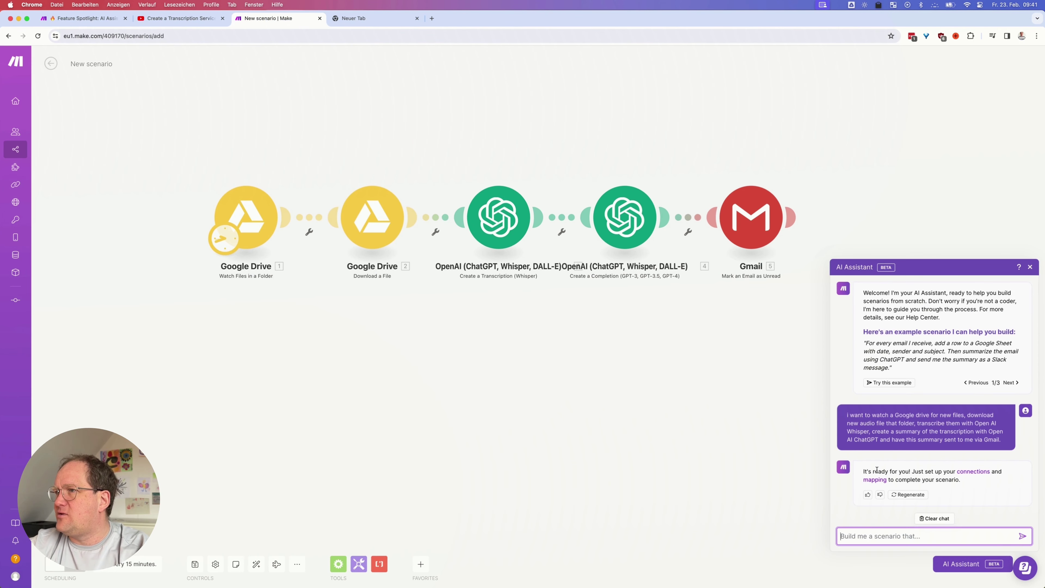
pyautogui.doubleClick(883, 433)
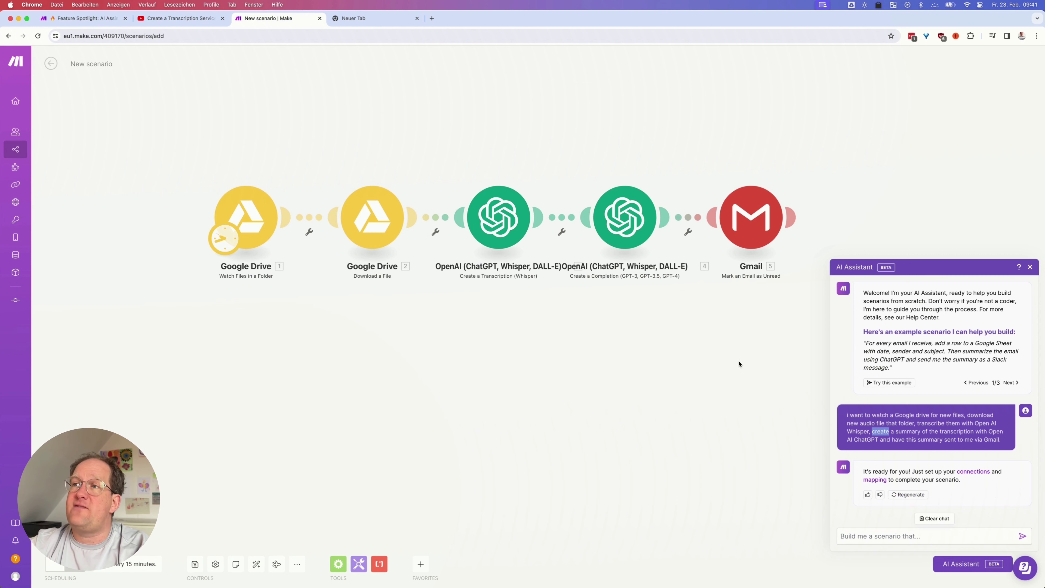
pyautogui.click(759, 230)
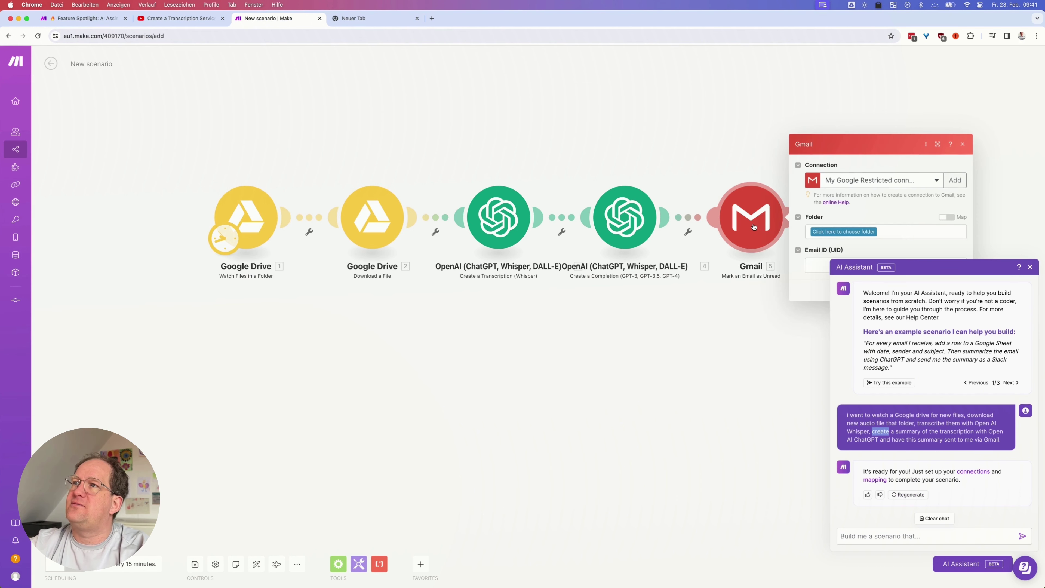
pyautogui.click(729, 325)
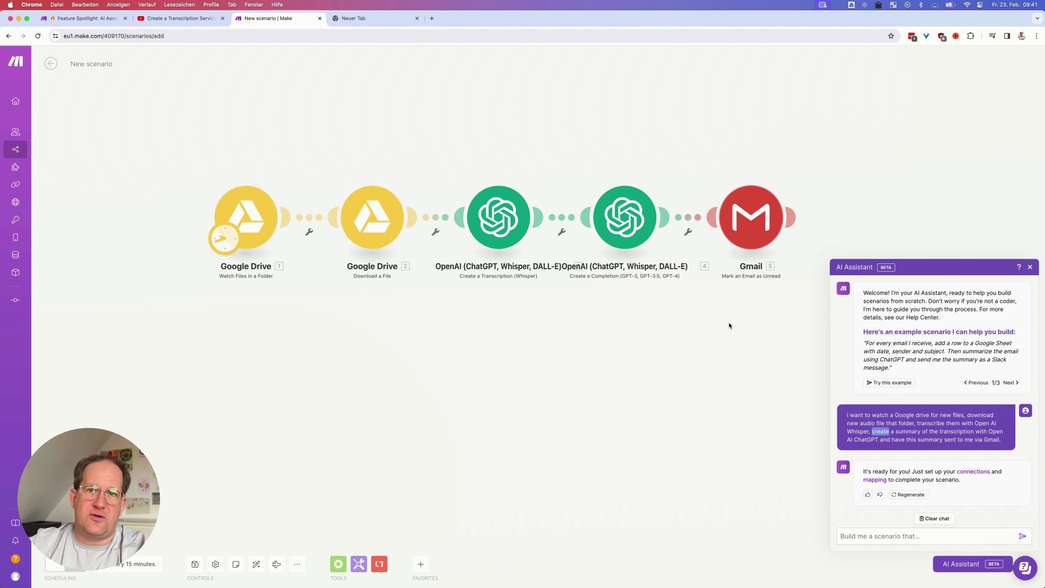